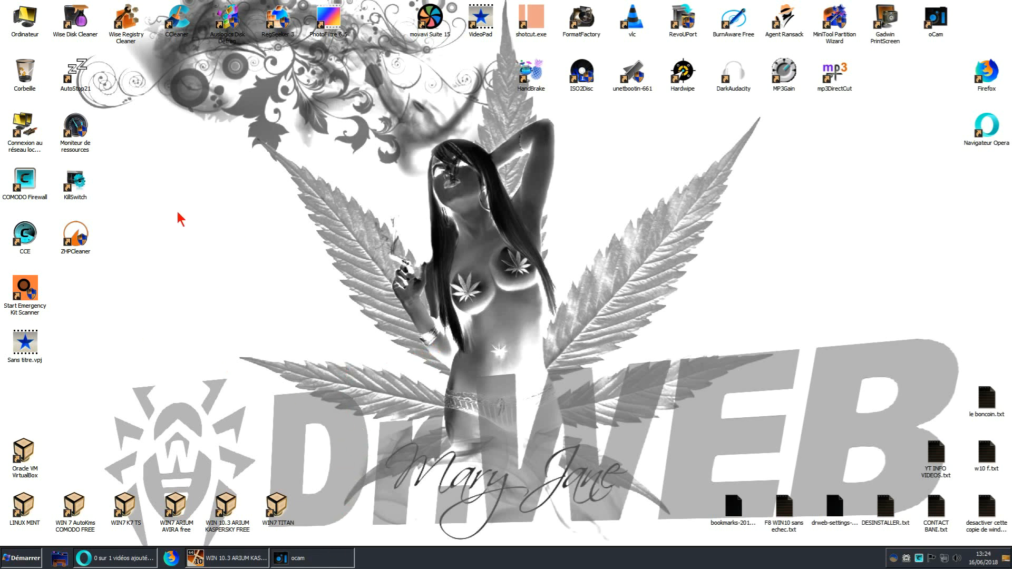
# Open COMODO Firewall and bring up the Confinement automatique page of its advanced settings
pyautogui.click(30, 185)
pyautogui.doubleClick(30, 184)
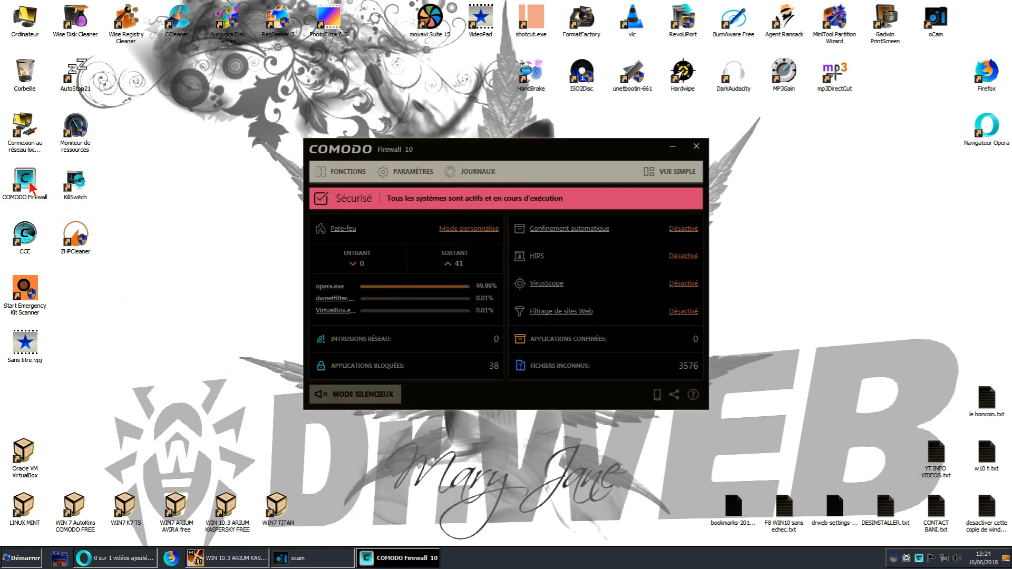
pyautogui.moveTo(509, 154); pyautogui.dragTo(503, 136)
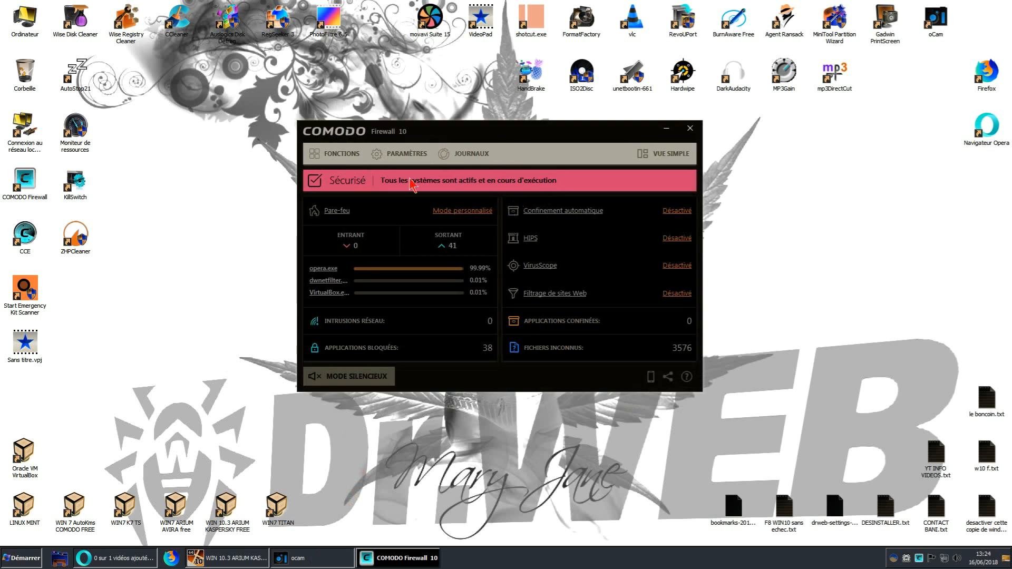
pyautogui.click(408, 157)
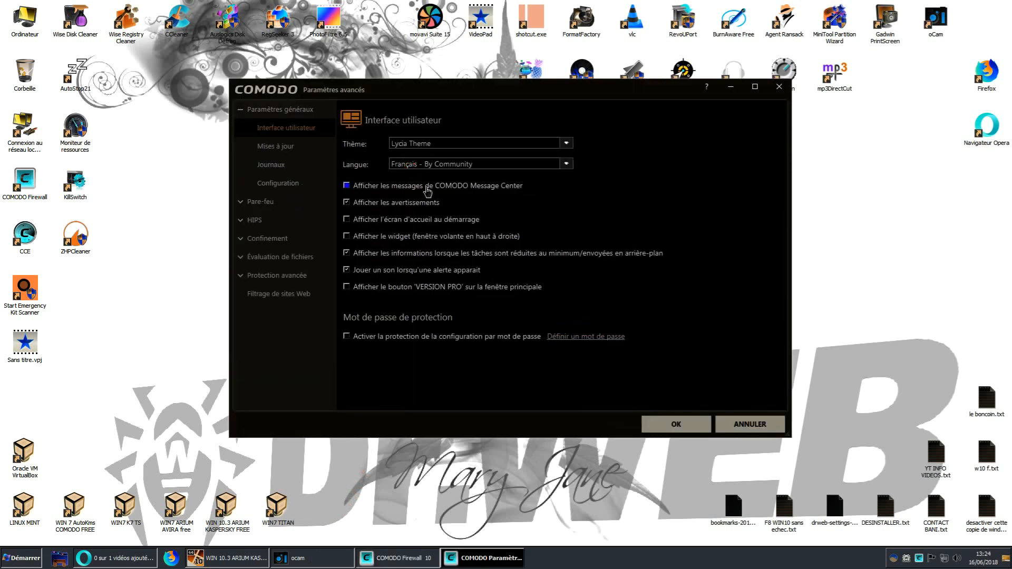
pyautogui.click(242, 241)
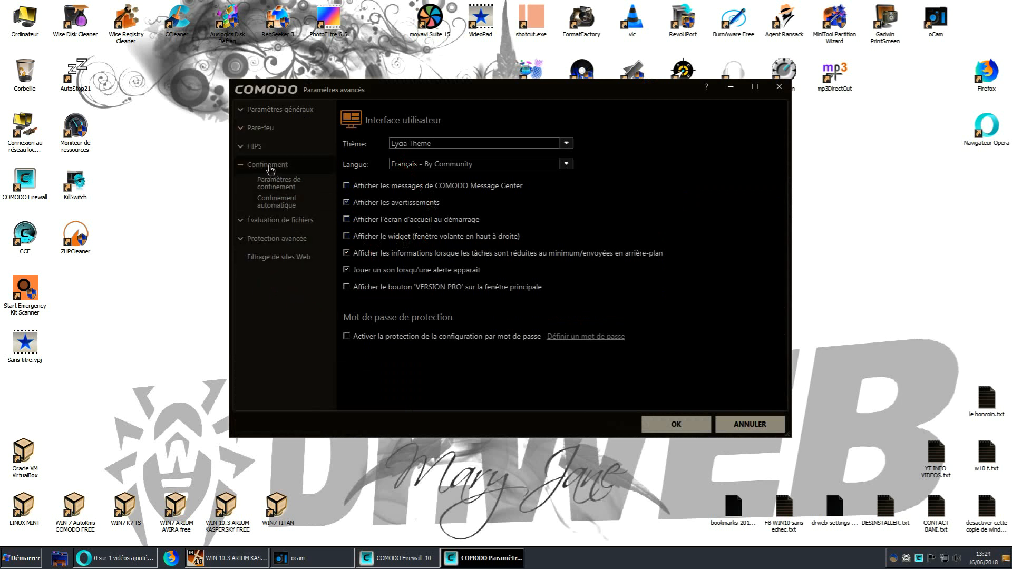
pyautogui.click(274, 206)
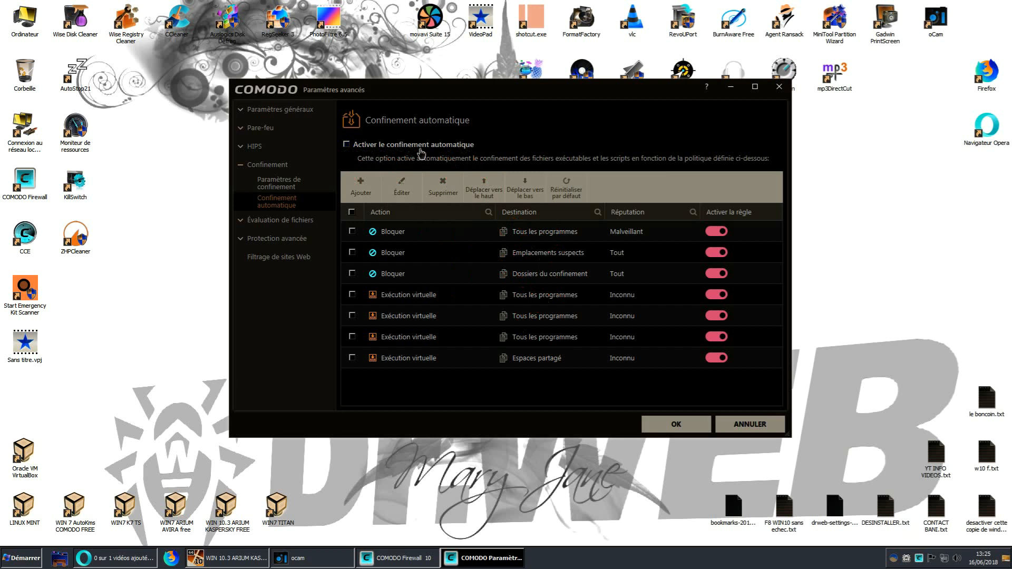
# Start a new automatic containment rule with its action set to Bloquer
pyautogui.click(348, 146)
pyautogui.click(437, 148)
pyautogui.click(363, 194)
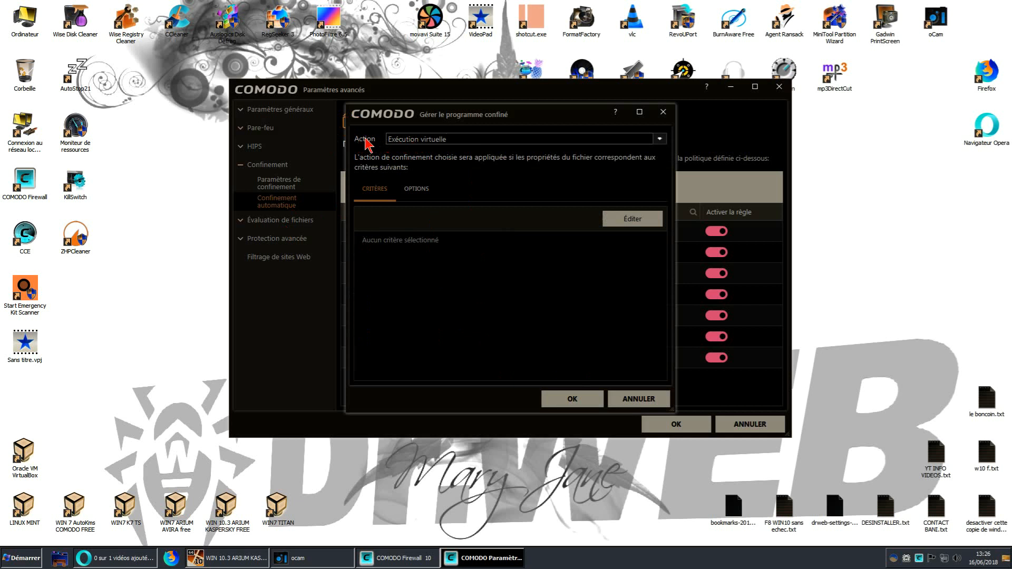
pyautogui.click(660, 139)
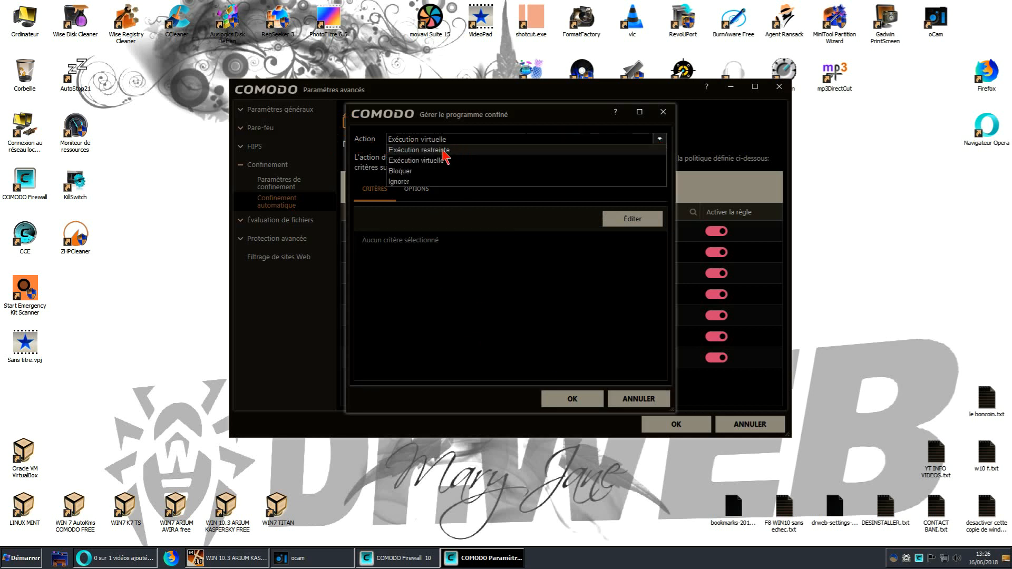
pyautogui.click(400, 171)
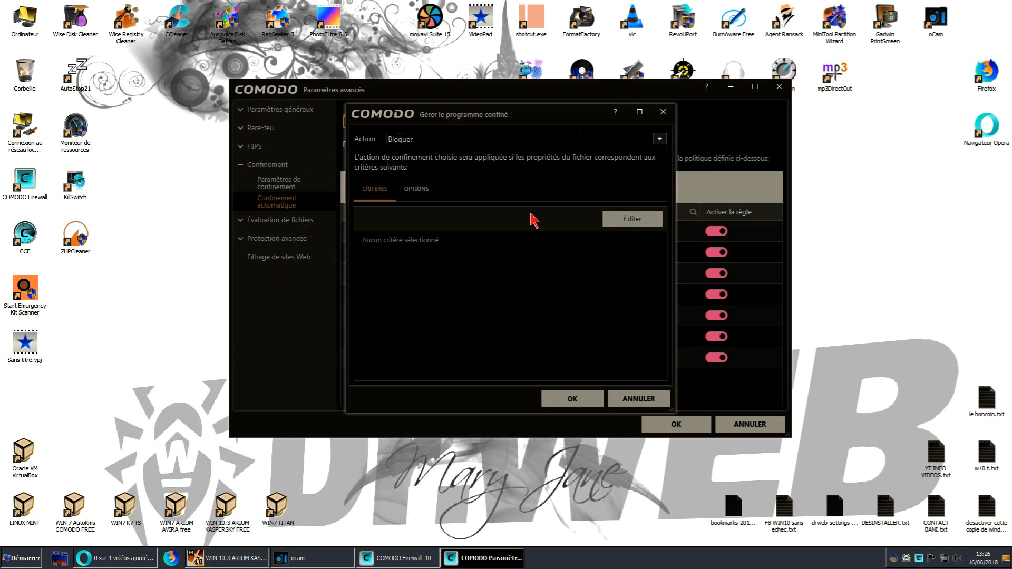
pyautogui.click(660, 139)
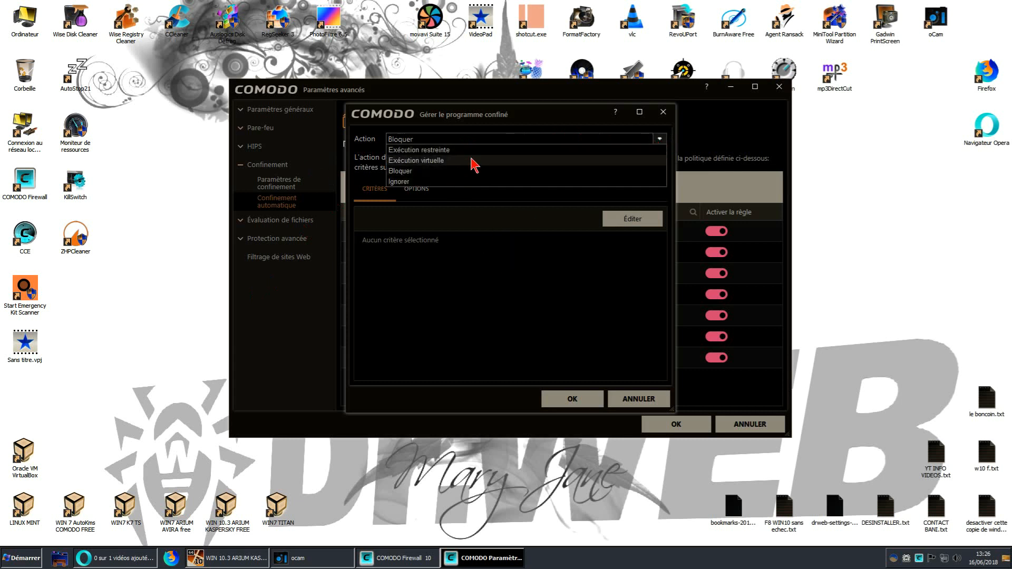
pyautogui.click(407, 173)
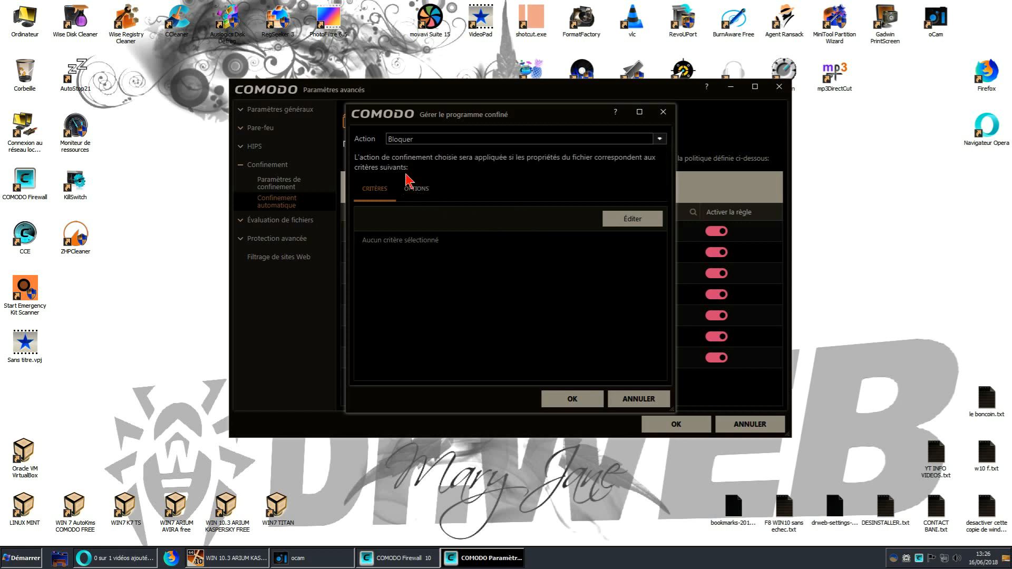
pyautogui.click(660, 139)
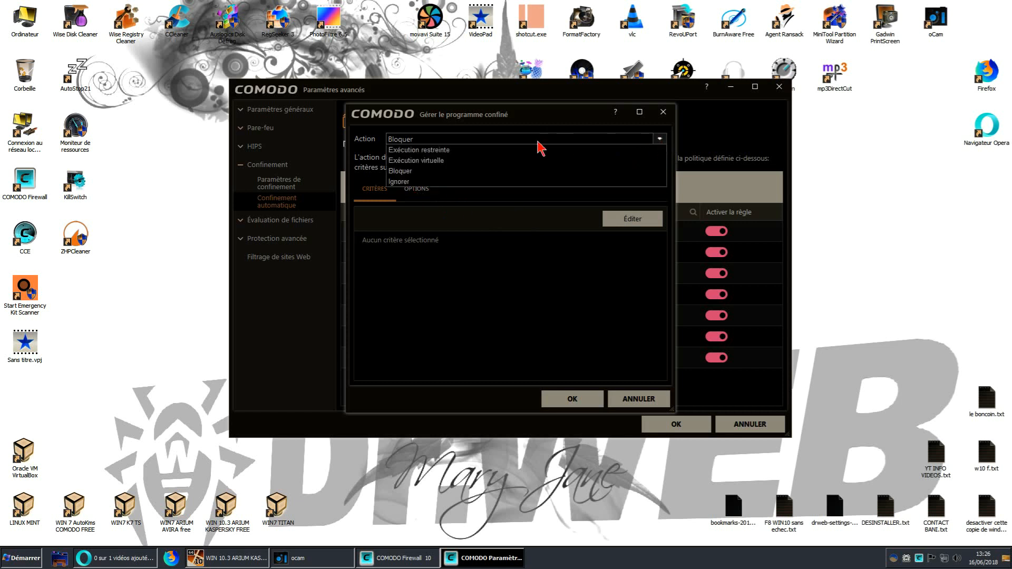
pyautogui.click(416, 174)
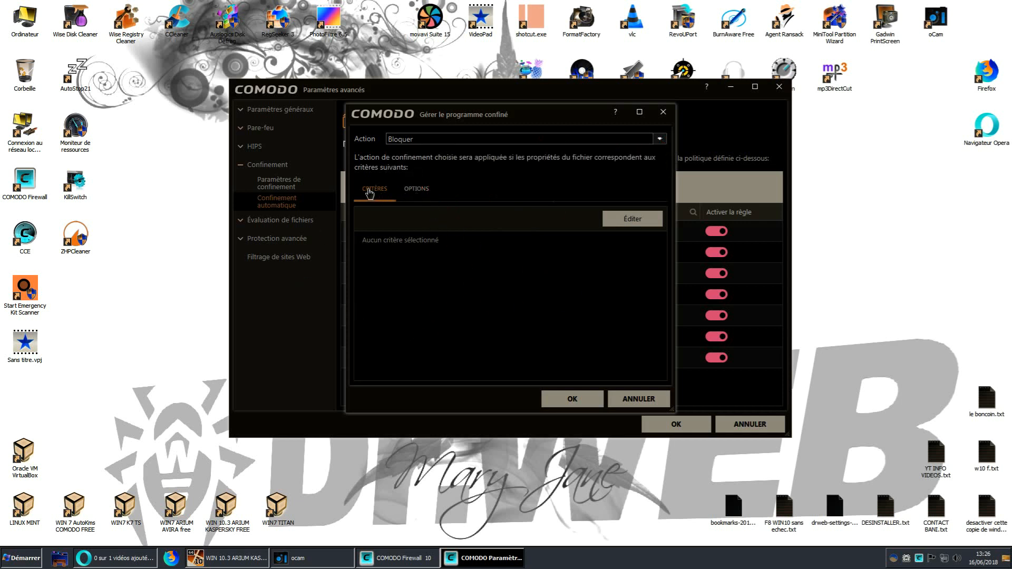
# Set the rule's file location criterion to C:\Windows\System32\msinfo32.exe, picked from the System32 folder
pyautogui.click(623, 222)
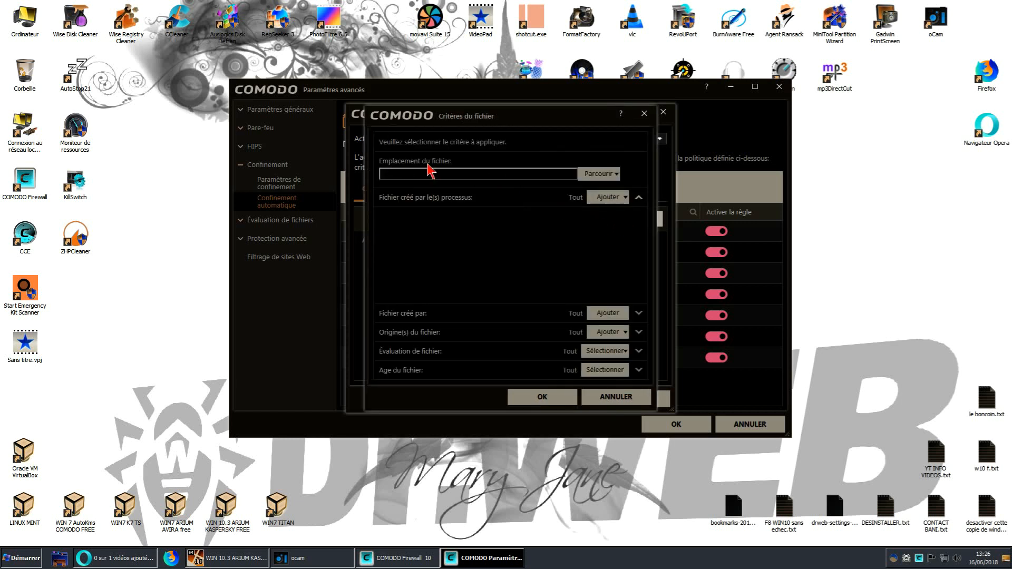
pyautogui.click(593, 180)
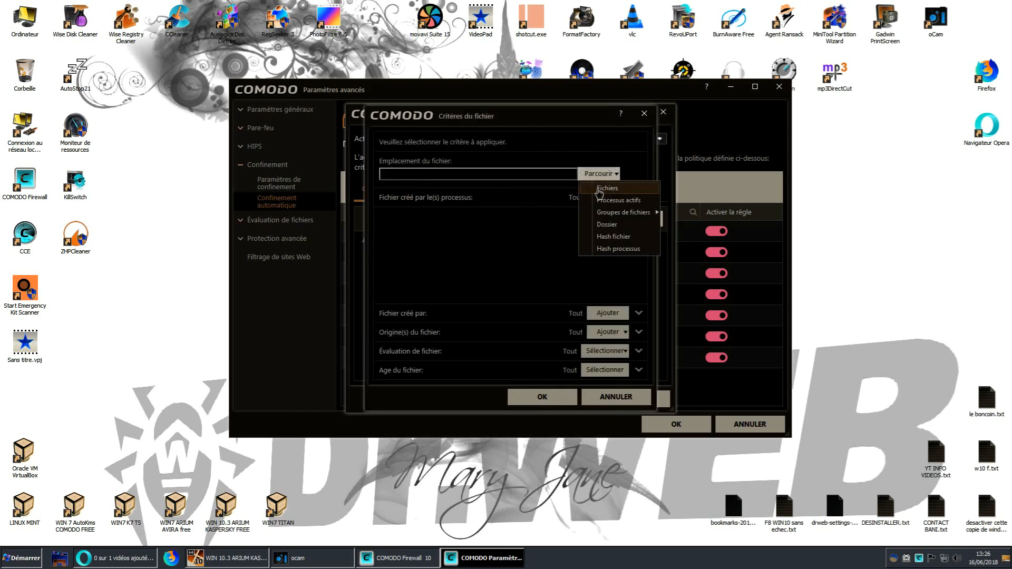
pyautogui.click(605, 192)
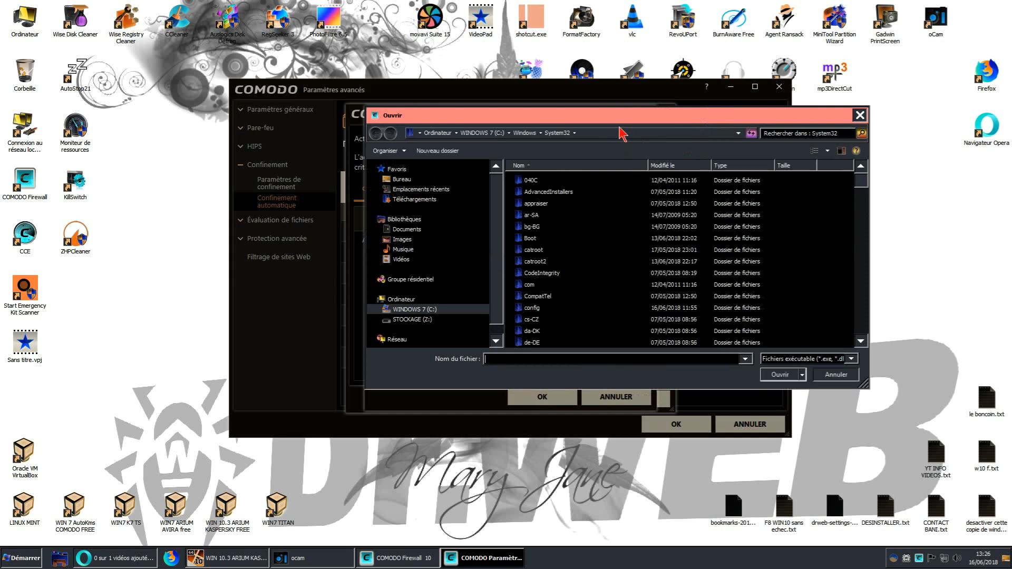
pyautogui.moveTo(628, 126); pyautogui.dragTo(358, 39)
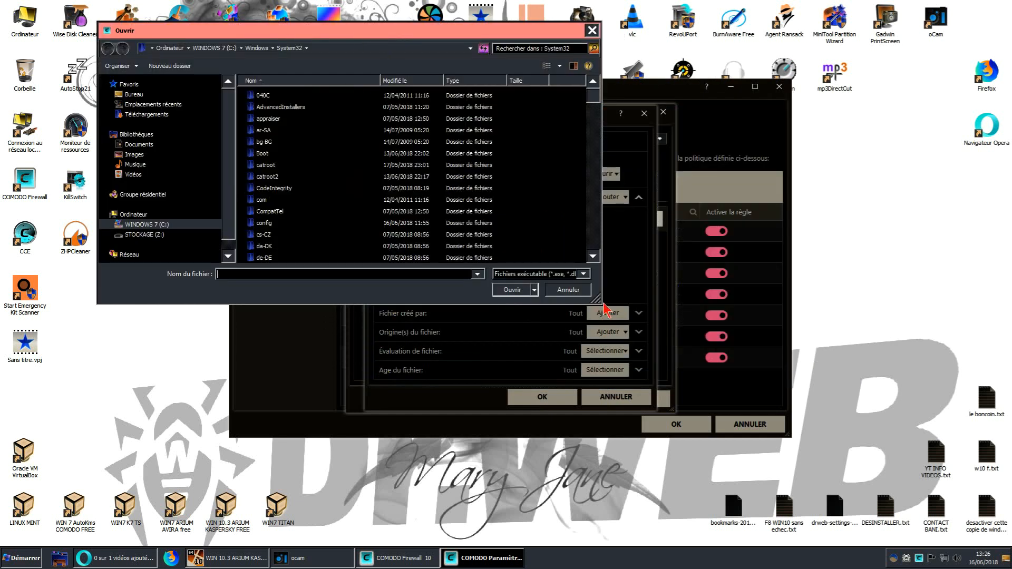
pyautogui.moveTo(599, 300); pyautogui.dragTo(884, 498)
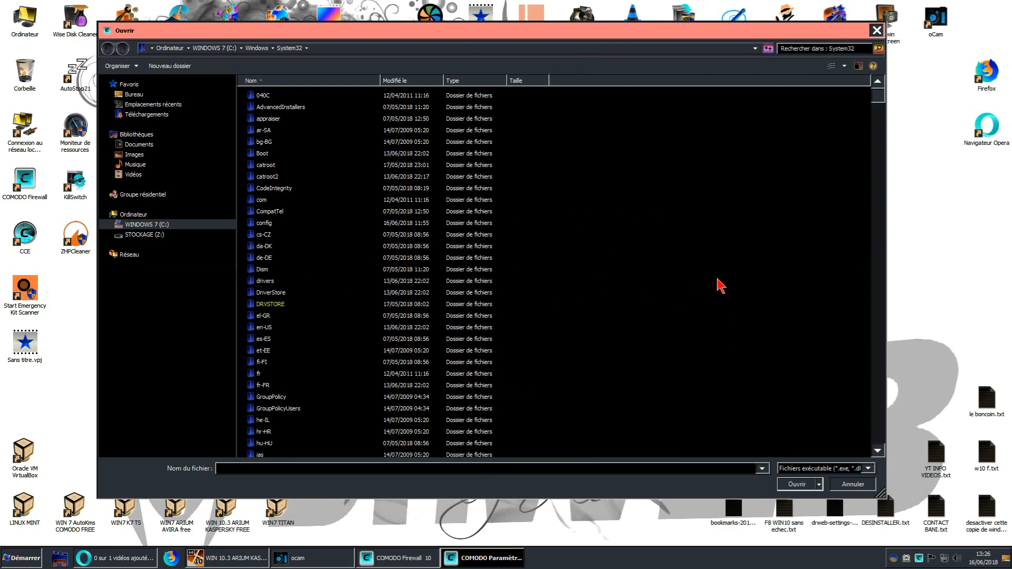
pyautogui.moveTo(878, 96); pyautogui.dragTo(865, 198)
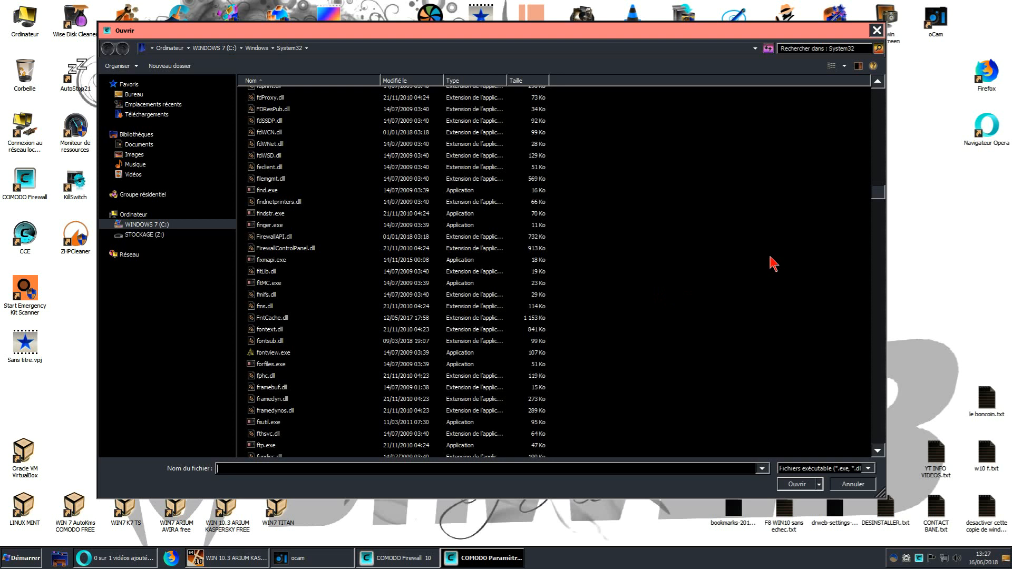
pyautogui.moveTo(877, 200); pyautogui.dragTo(874, 279)
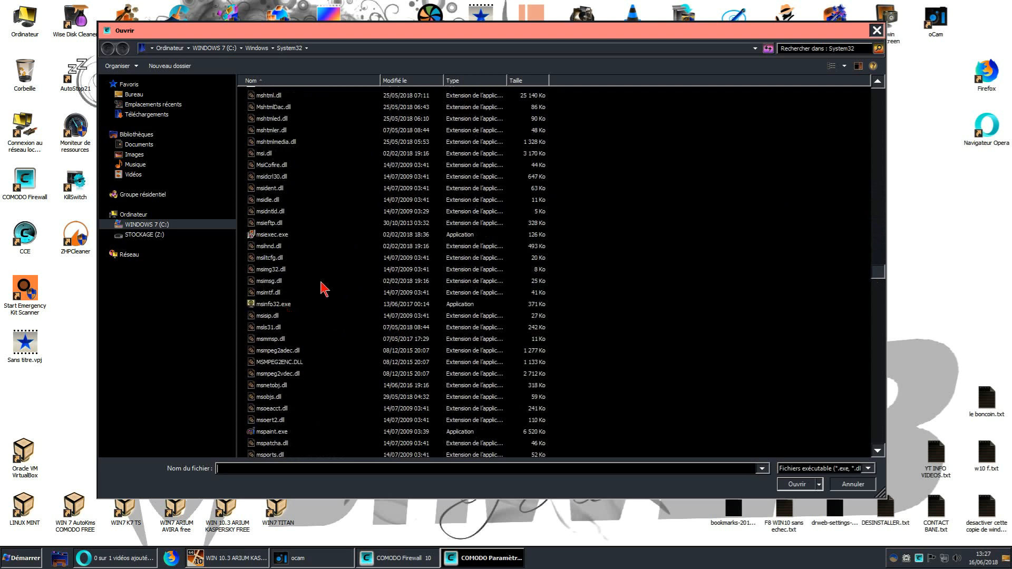
pyautogui.click(285, 306)
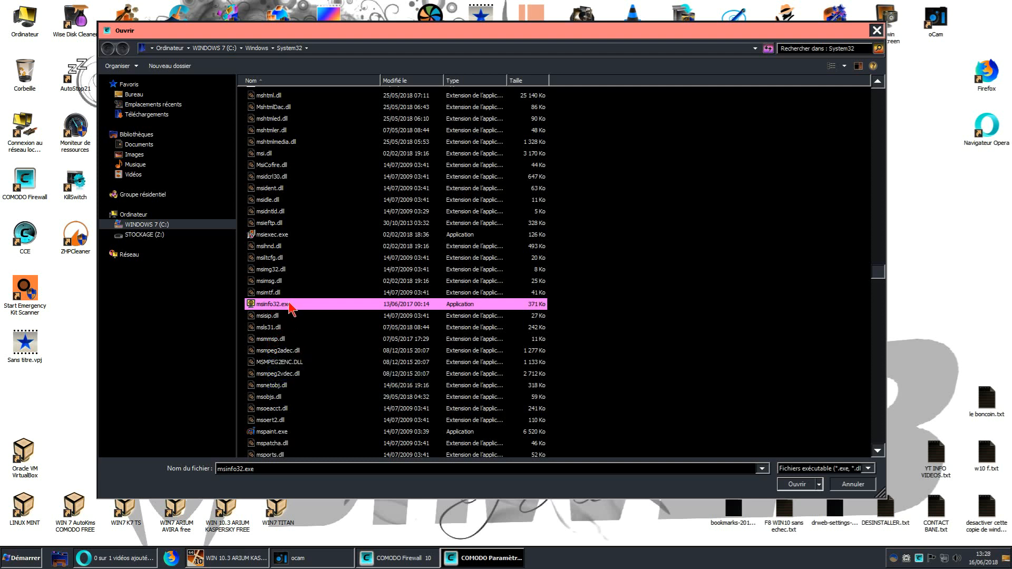
pyautogui.click(806, 484)
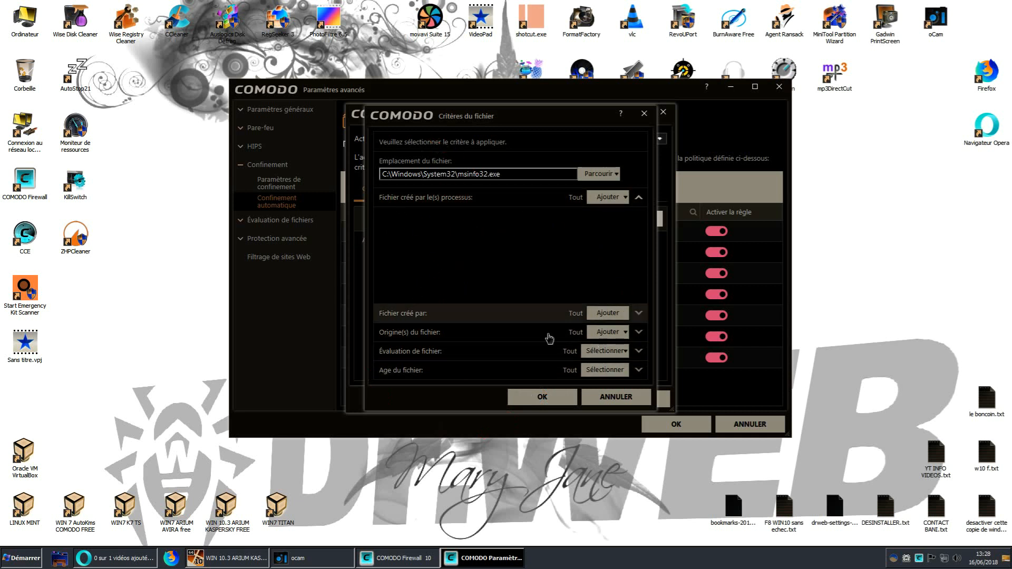
pyautogui.click(558, 398)
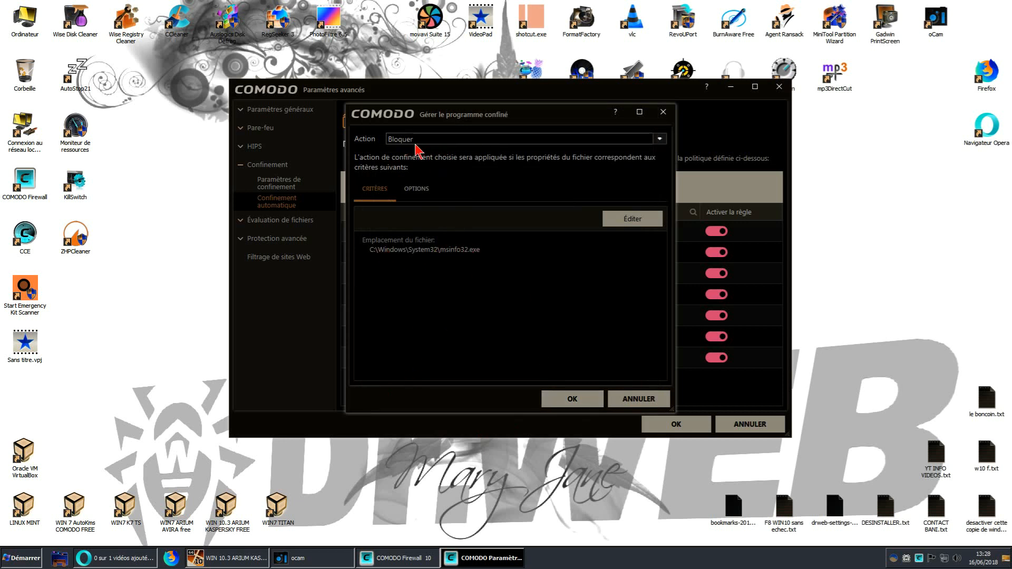
# Review the new rule's options and save the blocking rule for msinfo32.exe
pyautogui.click(417, 189)
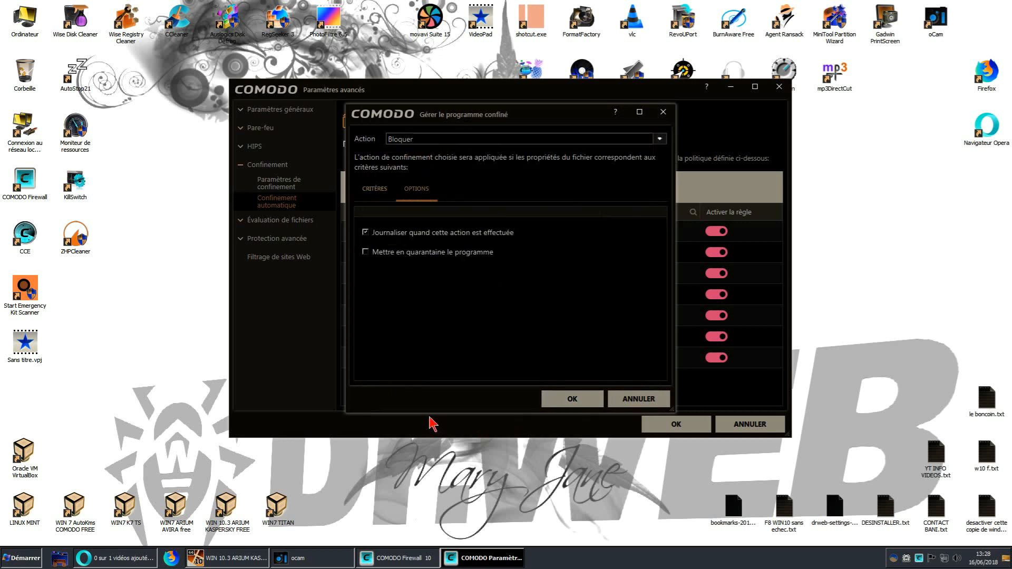
pyautogui.click(365, 232)
pyautogui.click(551, 399)
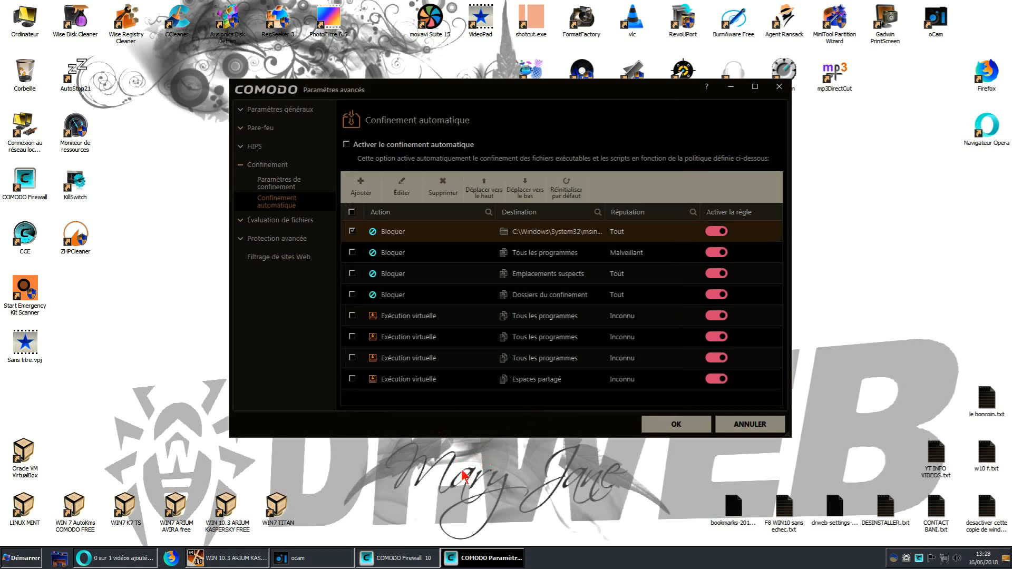
# Widen the Destination column, delete the msinfo32.exe blocking rule, and save and close the firewall settings
pyautogui.doubleClick(605, 216)
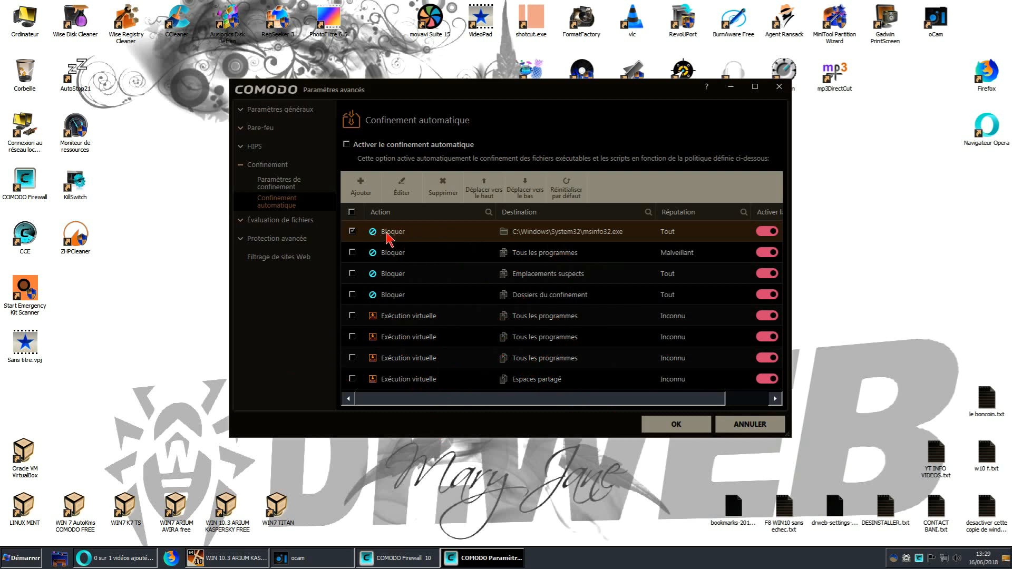
pyautogui.click(437, 194)
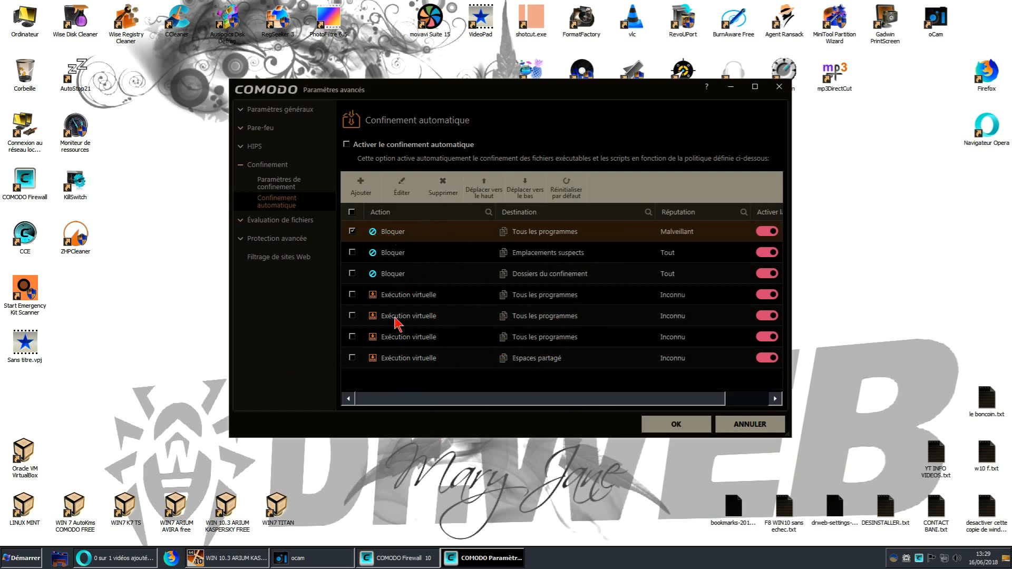
pyautogui.click(667, 431)
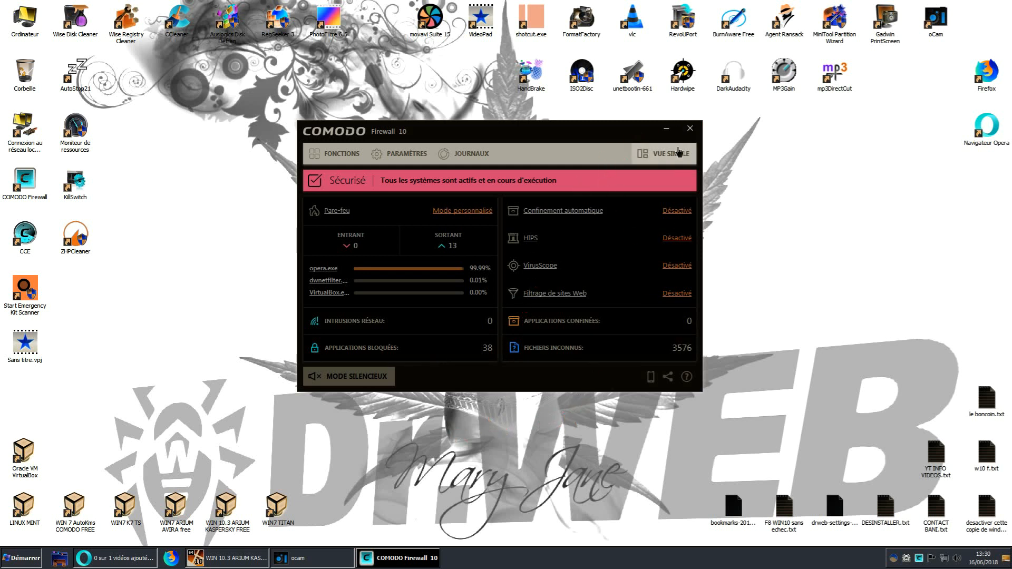
pyautogui.click(691, 130)
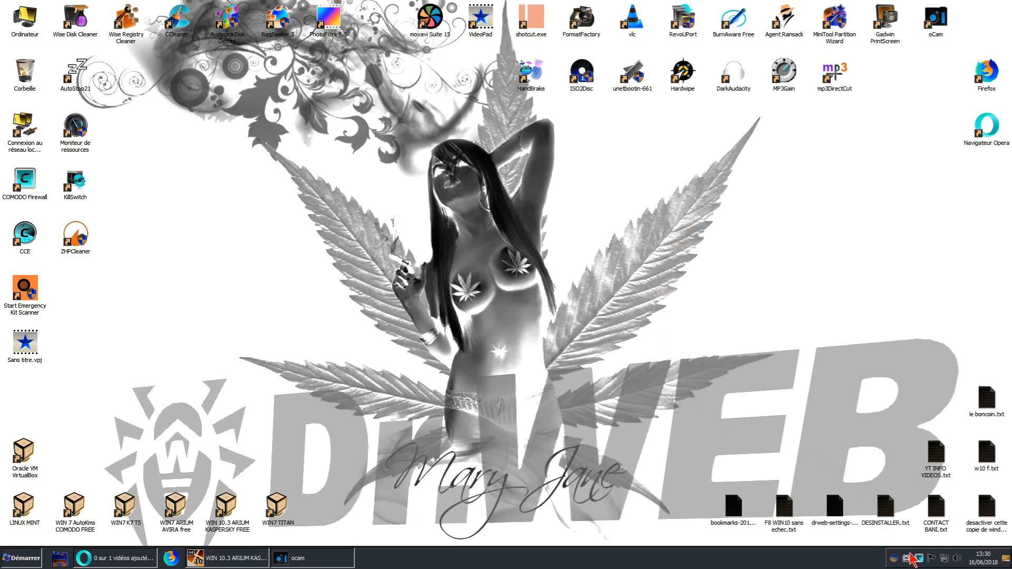